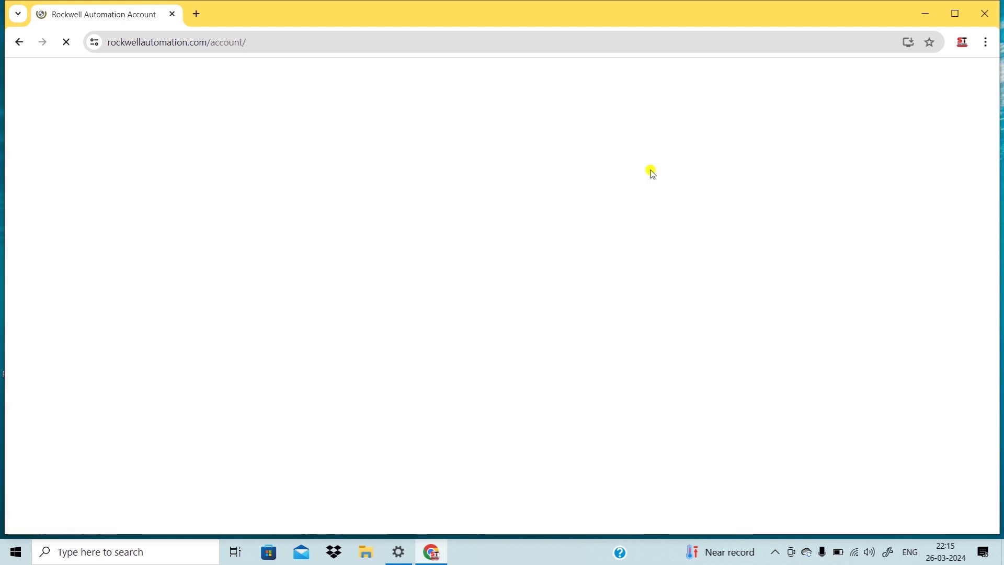
Sign in to the Rockwell Automation account with the saved e-mail and password, keeping the session signed in
left_click(168, 236)
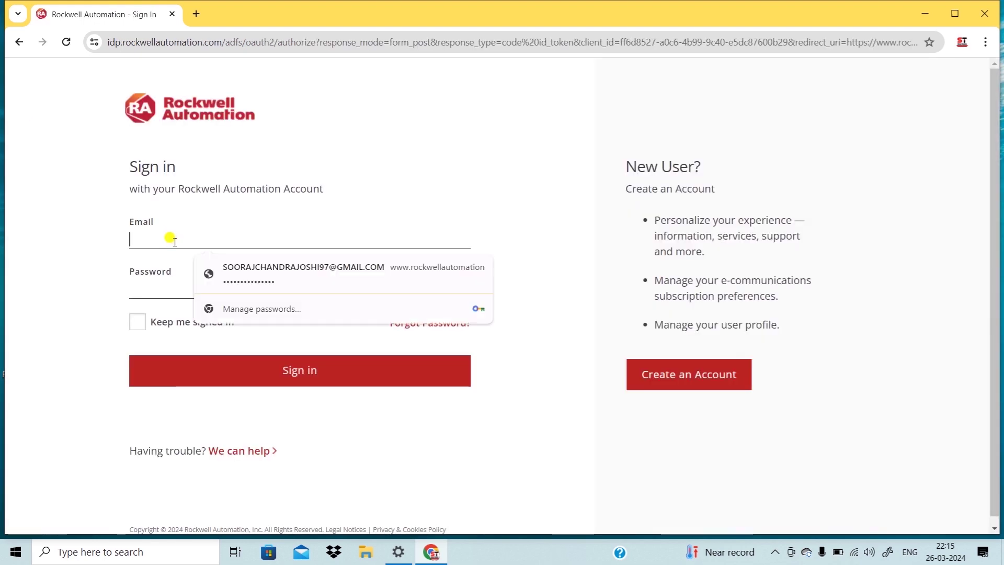
left_click(277, 269)
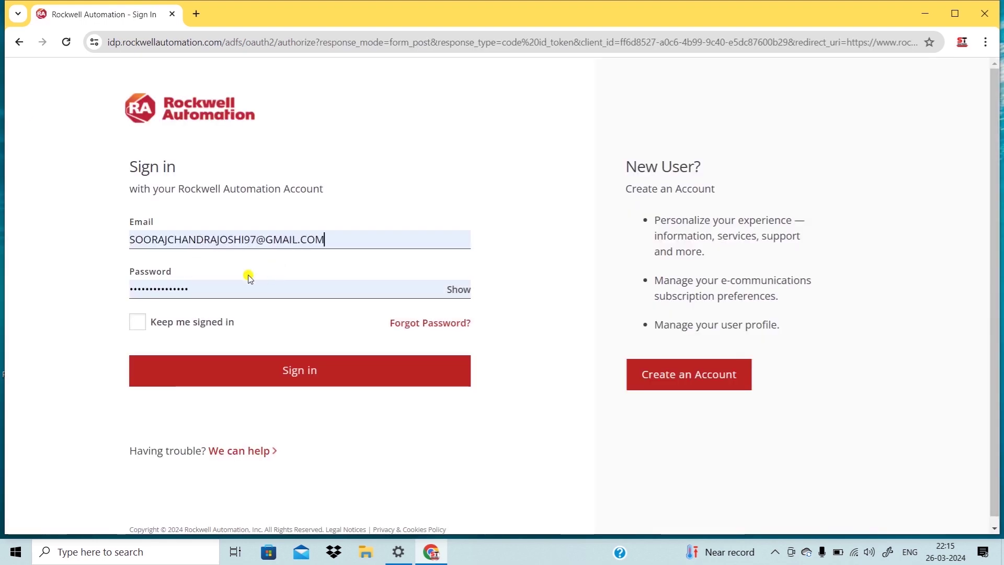
left_click(138, 323)
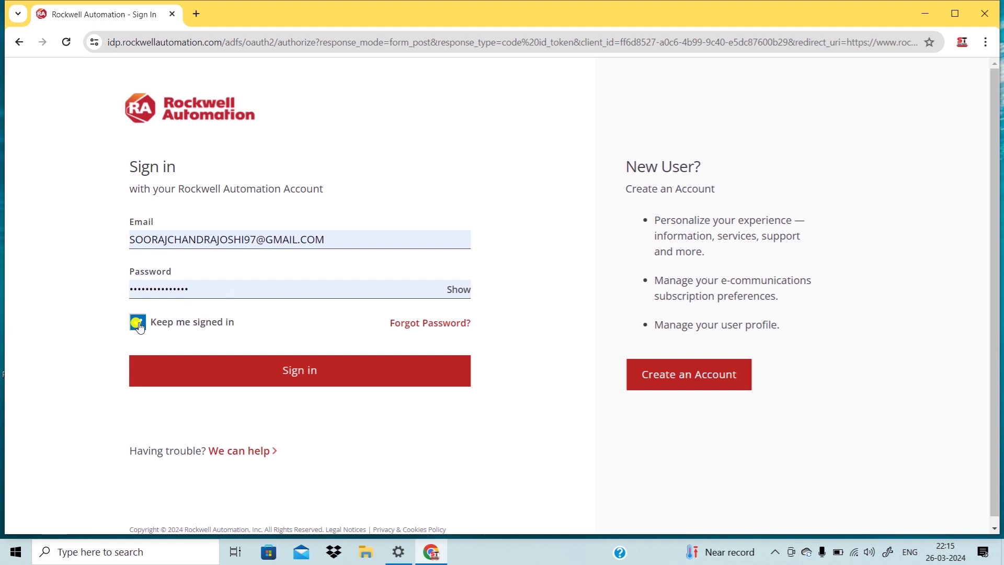
left_click(293, 372)
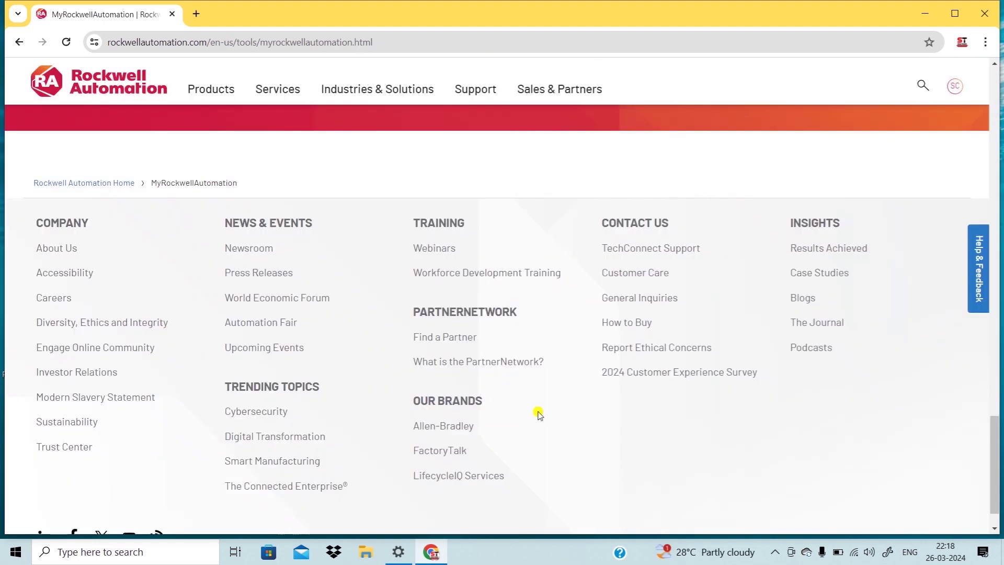
Open the Allen-Bradley brand page from the site footer links and go to its Downloads section
scroll(523, 401, "up", 15)
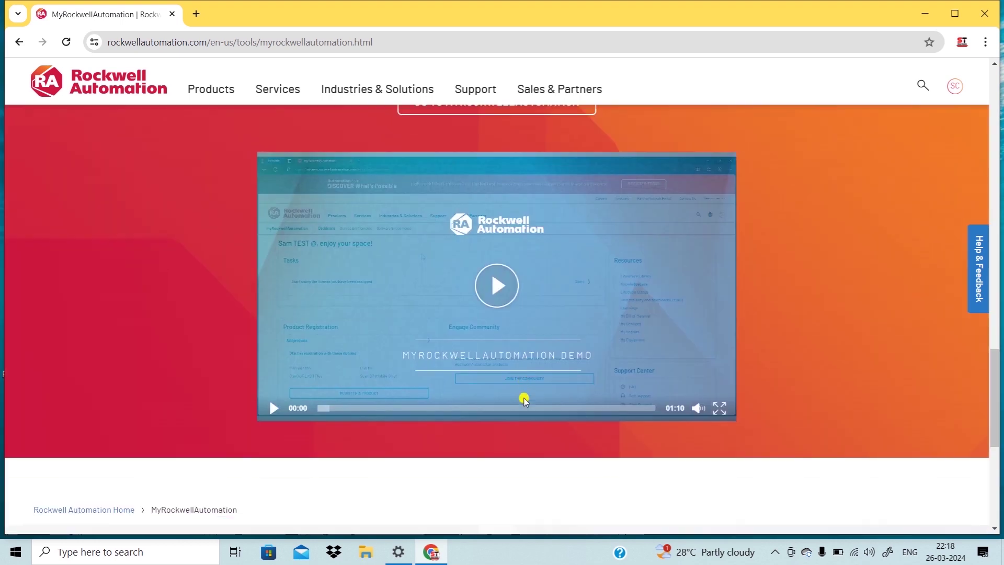
scroll(522, 401, "down", 10)
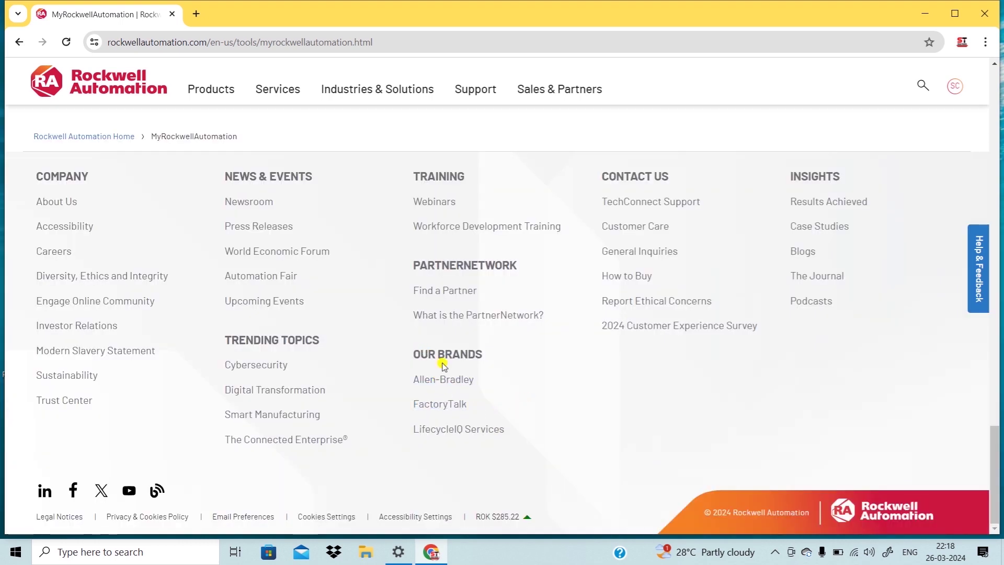
left_click(441, 381)
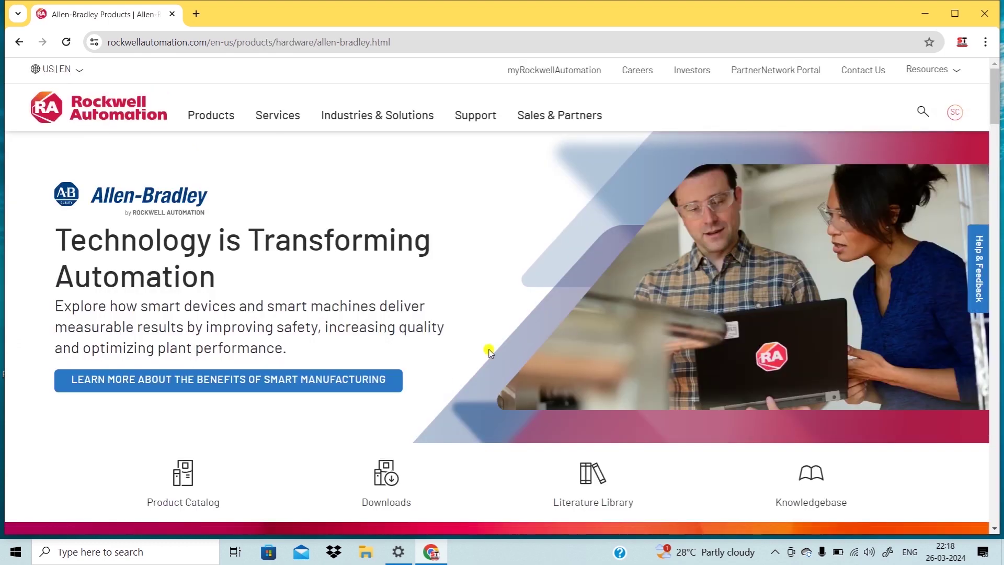
left_click(398, 474)
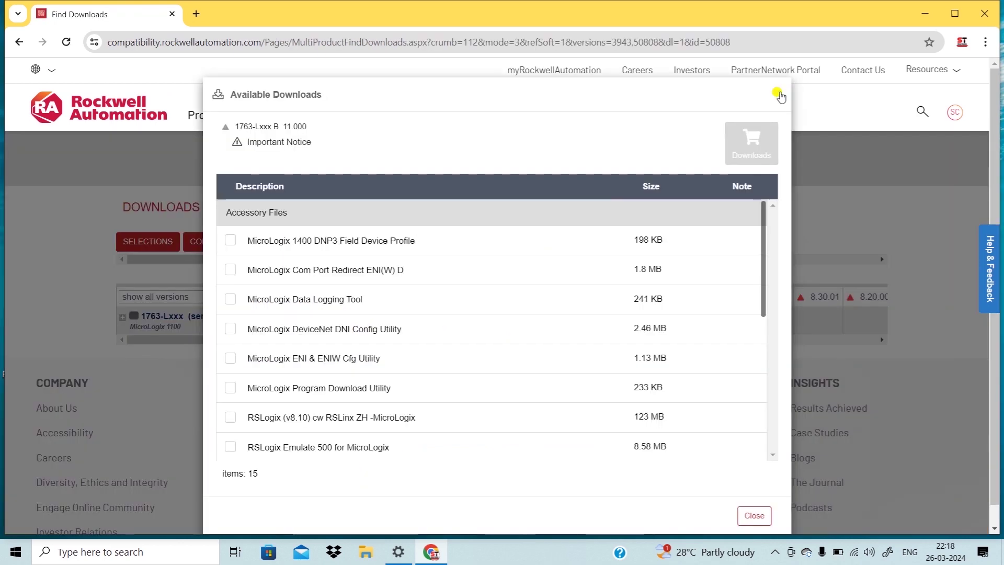
Expand the version list of the MicroLogix 1100 (1763-Lxxx series B) and open the available downloads for version 11.000
left_click(779, 95)
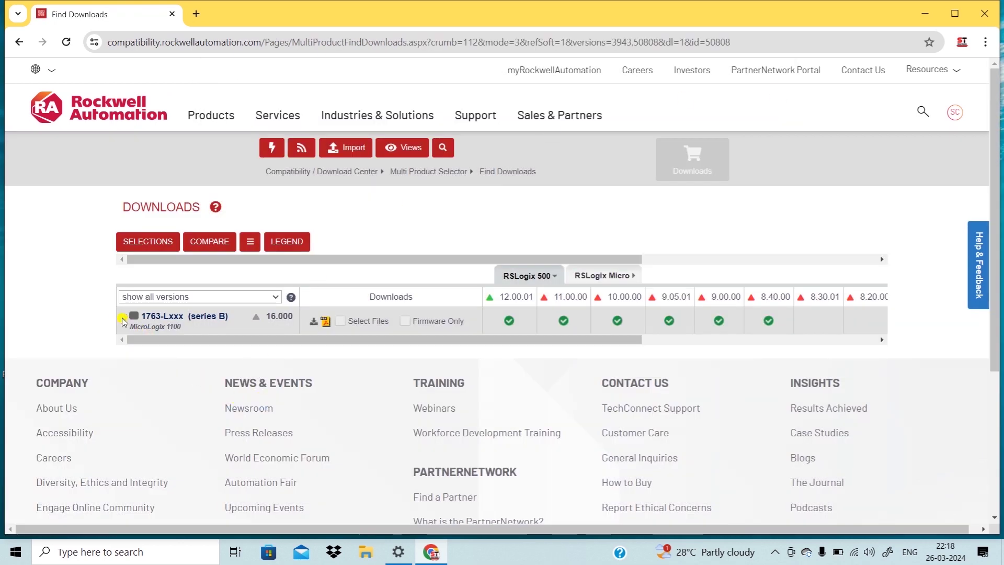
left_click(122, 320)
scroll(261, 390, "down", 4)
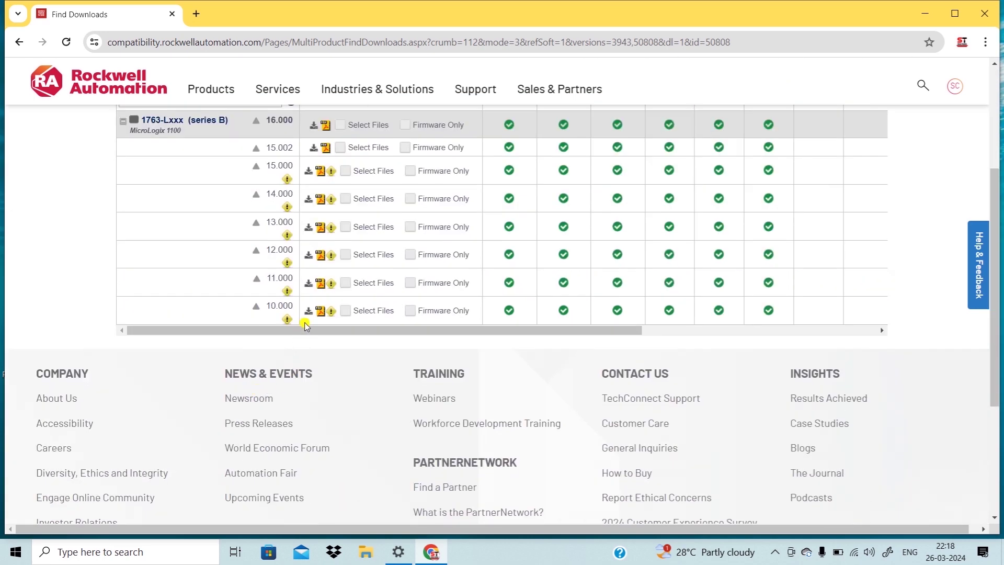
left_click(308, 283)
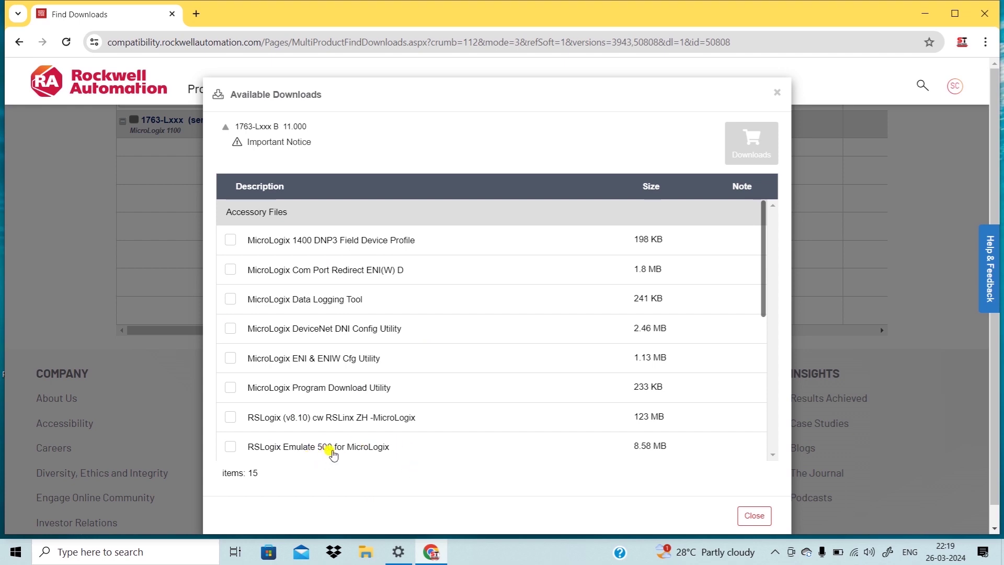
Mark RSLogix Emulate 500 for MicroLogix and RSLogix Micro Starter Lite w/o RSLinx EN (8.30.00) for download
left_click(231, 446)
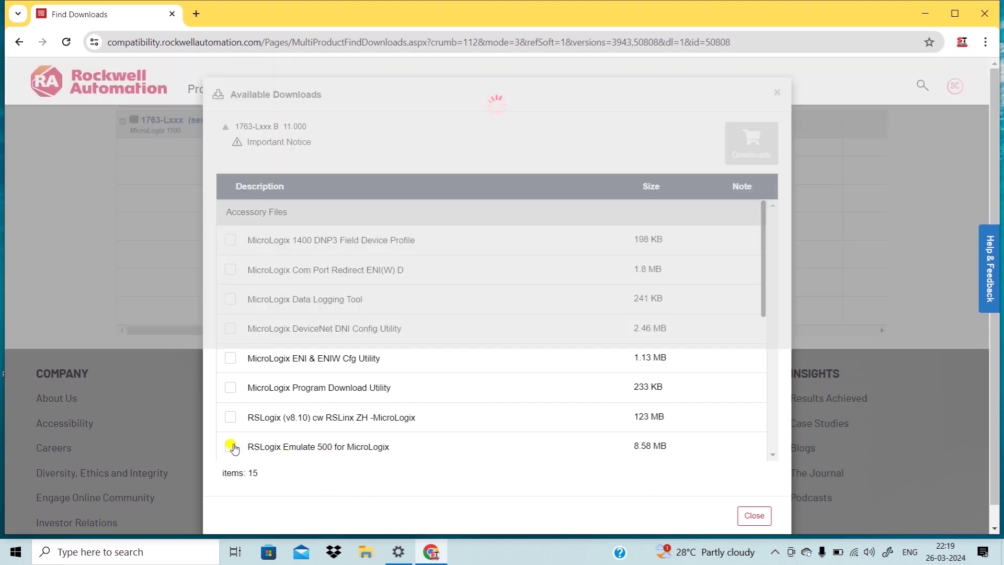
left_click_drag(763, 278, 768, 322)
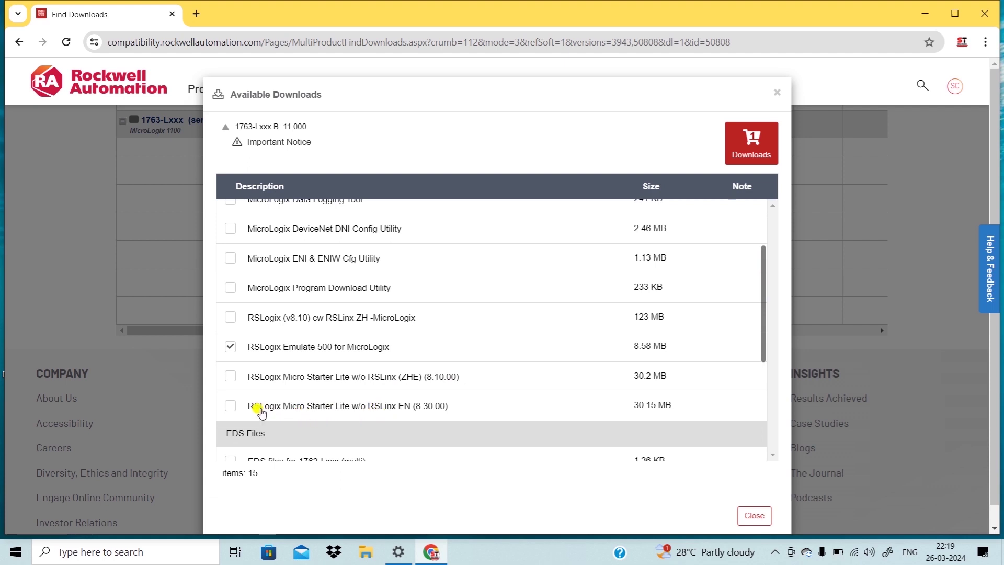
left_click(230, 405)
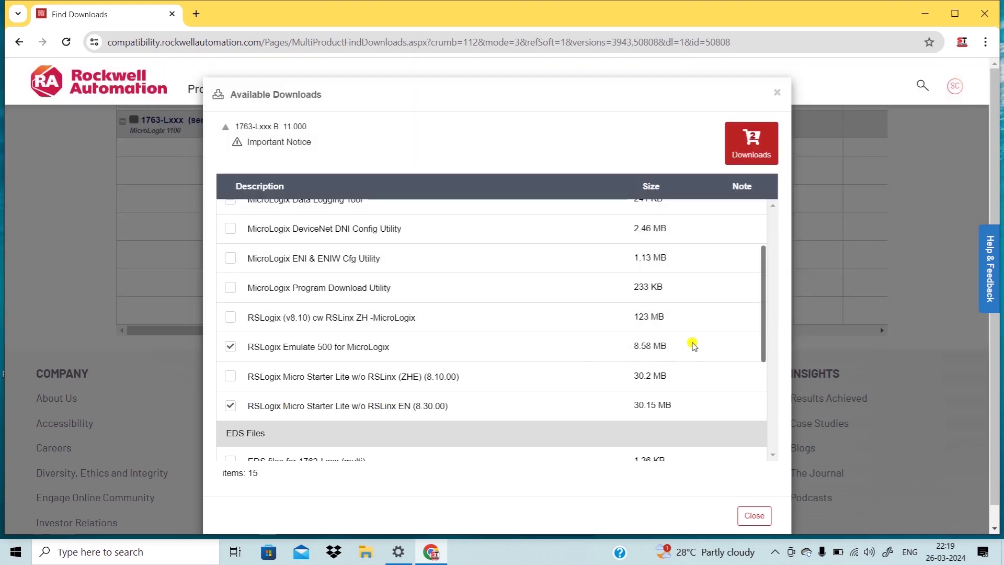
Select RSLinx Classic Lite for MicroLogix, RSLogix Emulate 500 6.00.00 and RSLogix Micro Starter Lite w/o RSLinx EN (8.30.00) for download
scroll(766, 310, "down", 5)
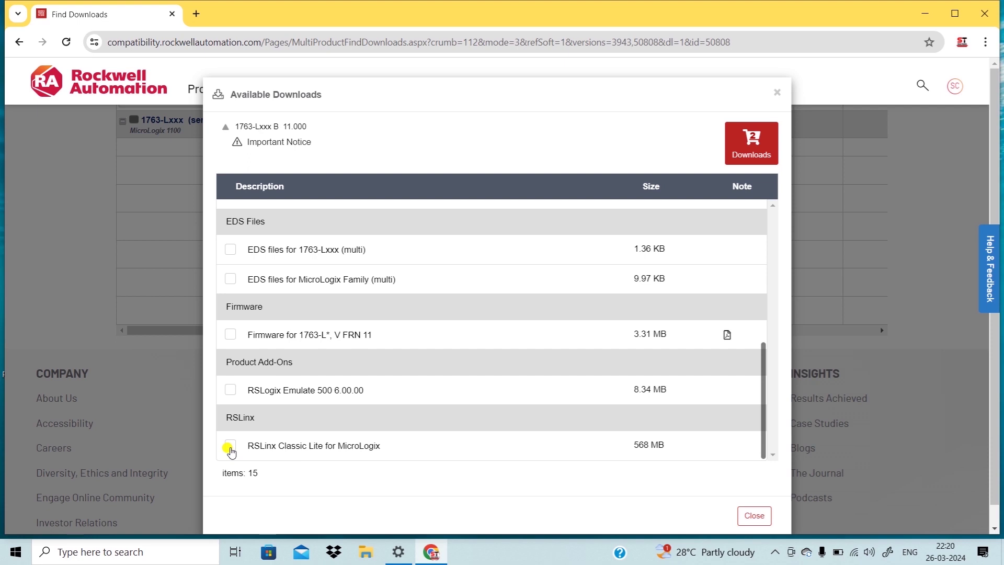
left_click(230, 448)
left_click(229, 390)
scroll(268, 331, "up", 3)
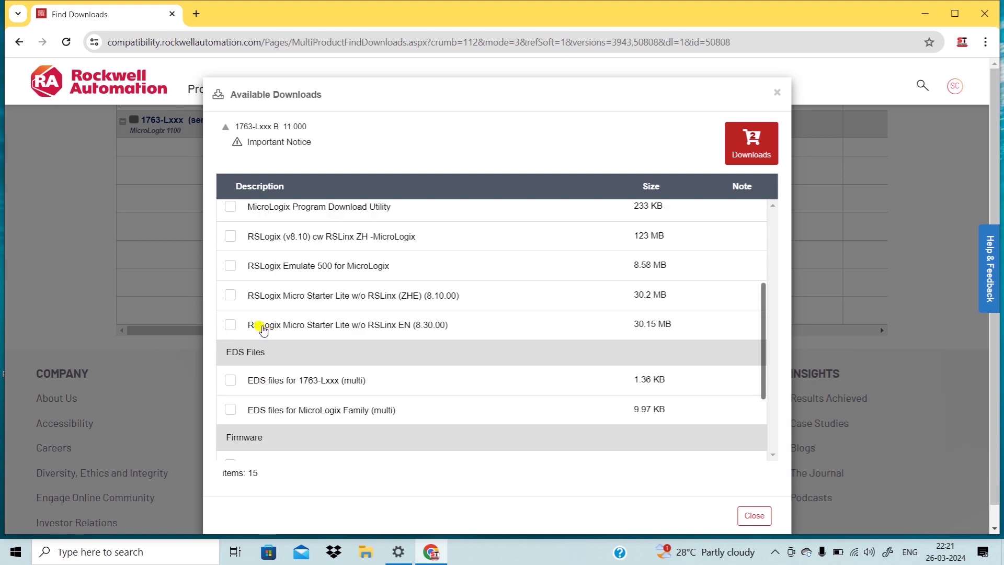
left_click(230, 325)
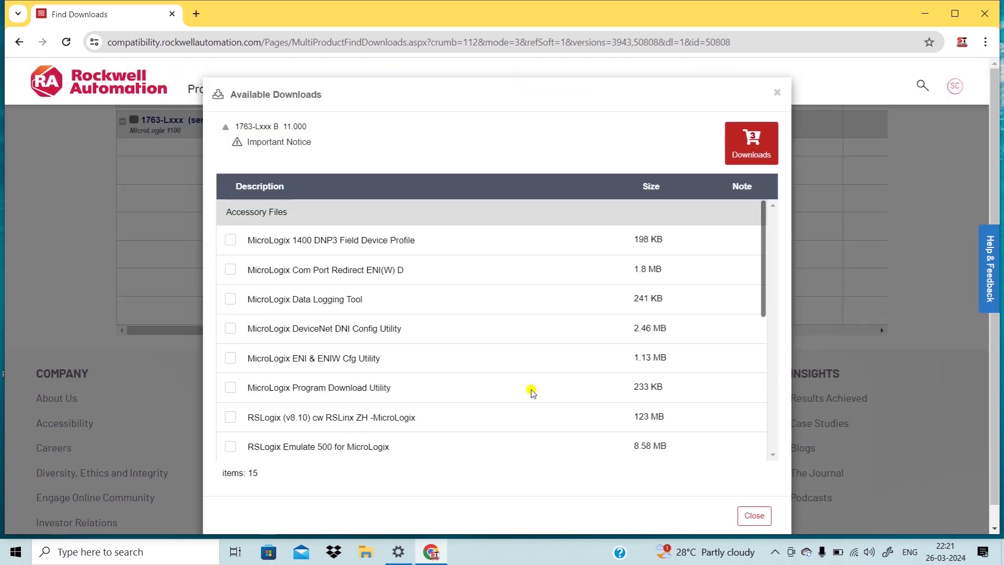
Check out the download cart, accept the software license agreement and bring up the direct download links
left_click(749, 150)
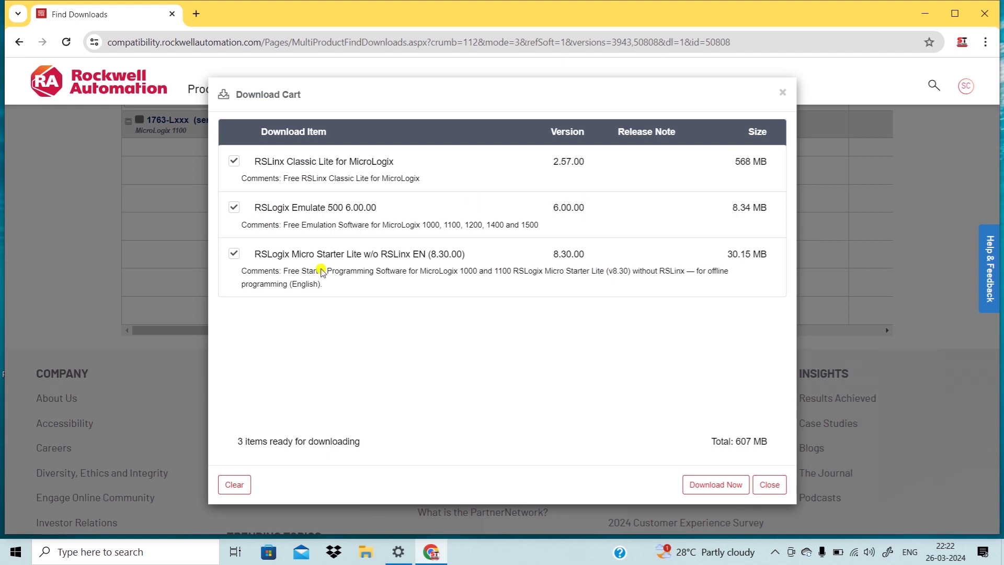
left_click(711, 486)
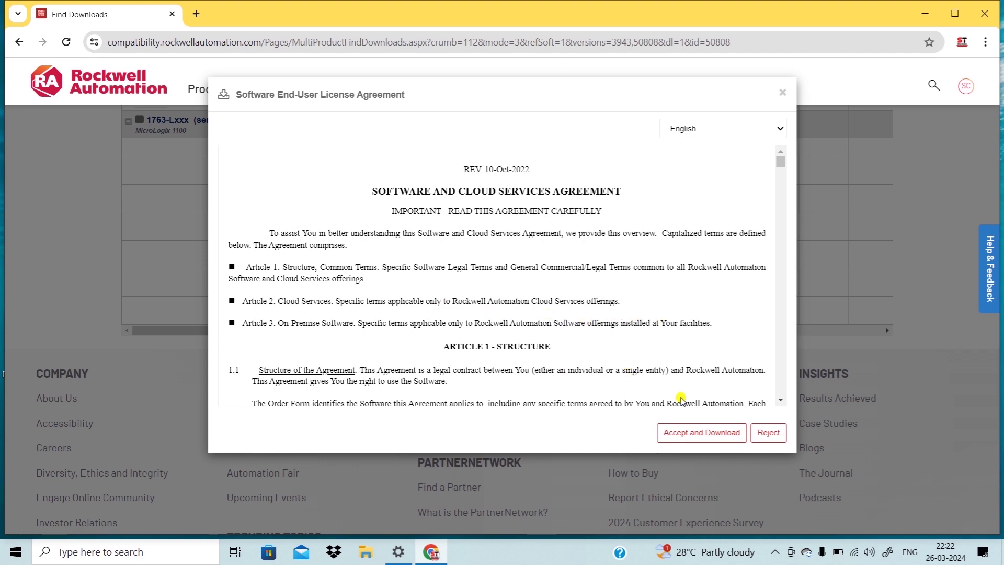
left_click(691, 434)
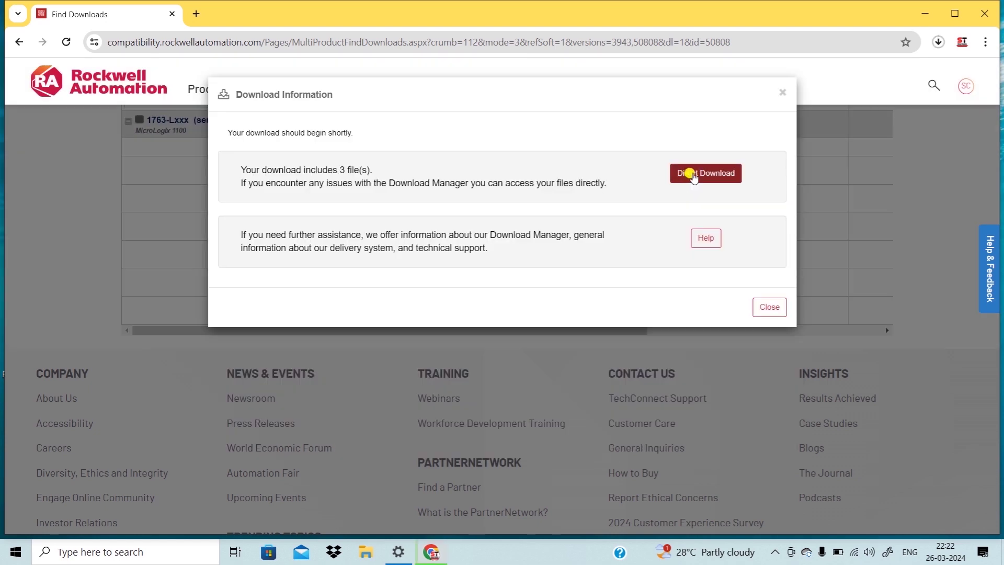
left_click(692, 175)
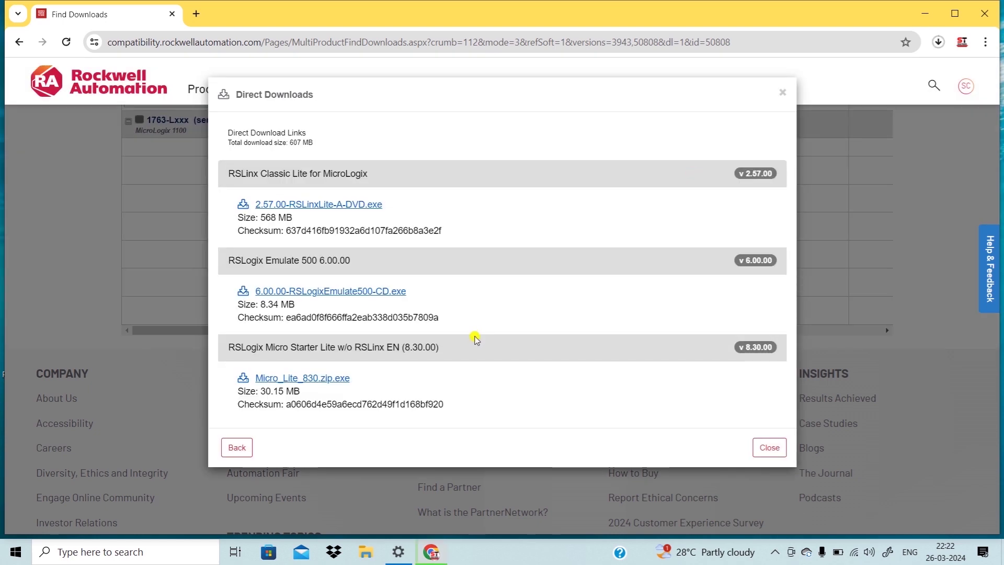
Download 2.57.00-RSLinxLite-A-DVD.exe, 6.00.00-RSLogixEmulate500-CD.exe and Micro_Lite_830.zip.exe from their direct links
left_click(276, 204)
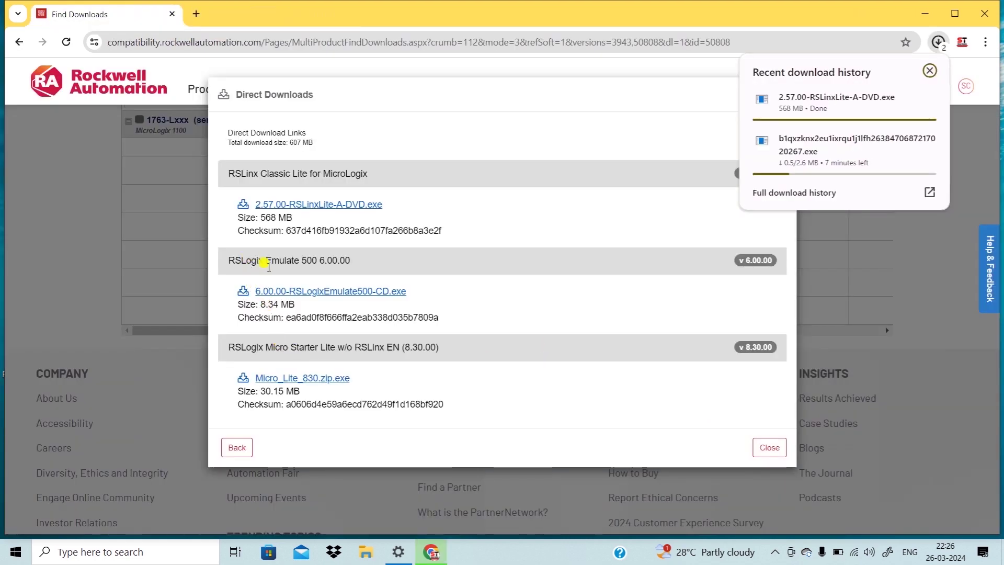
left_click(281, 291)
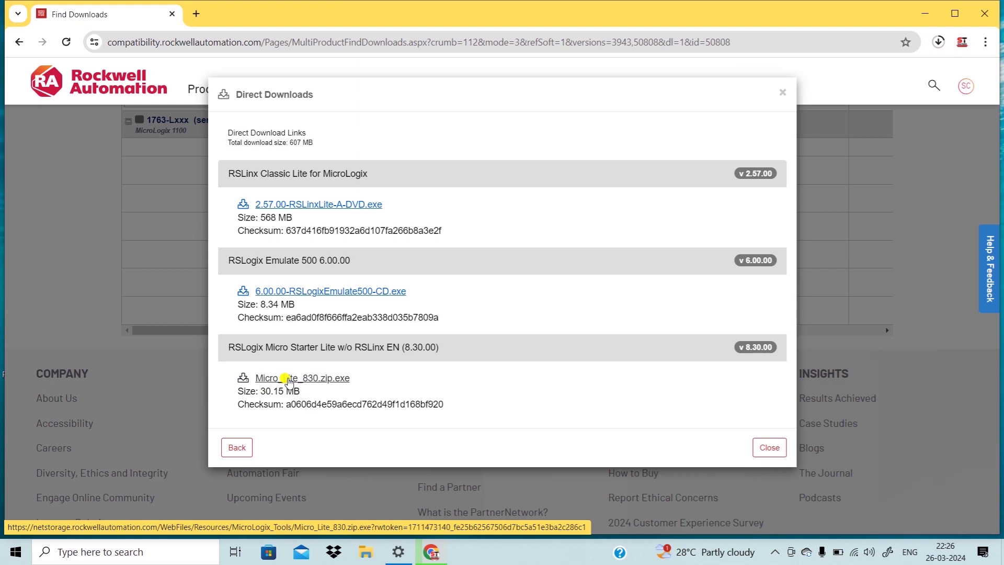
left_click(288, 378)
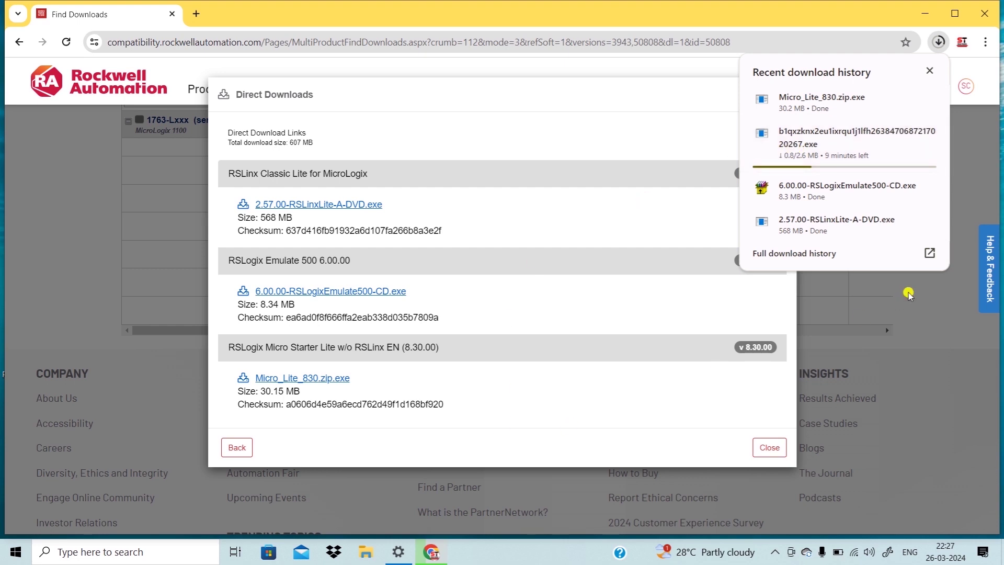
Switch to the Downloads folder in File Explorer and cut the four files downloaded today
left_click(366, 551)
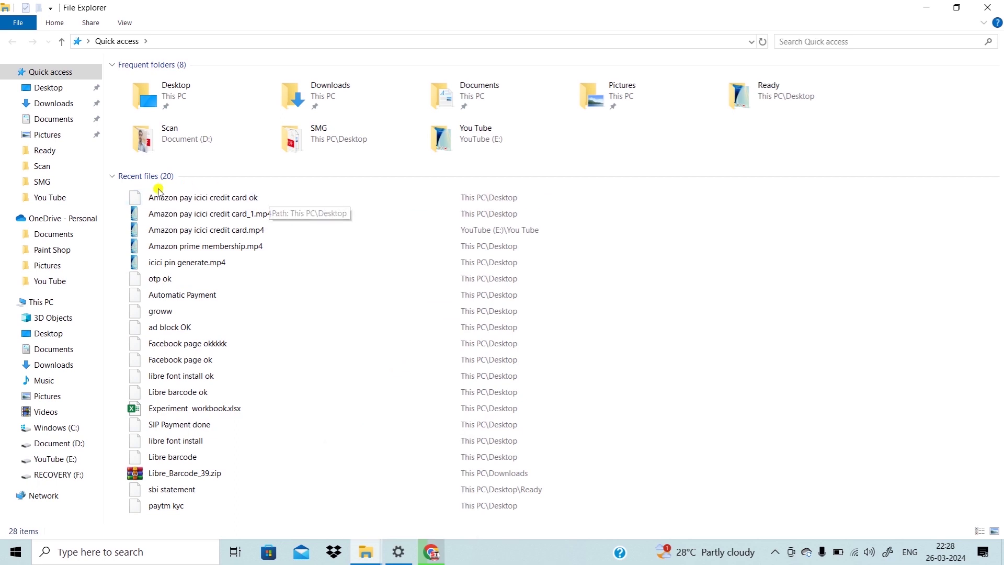
left_click(54, 104)
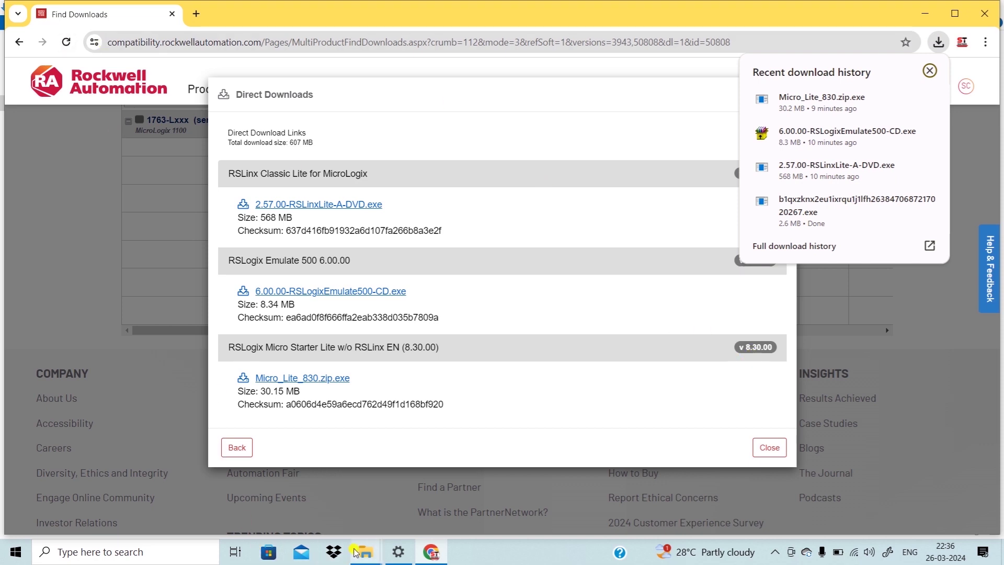
mouse_move(369, 558)
left_click(360, 497)
left_click(44, 103)
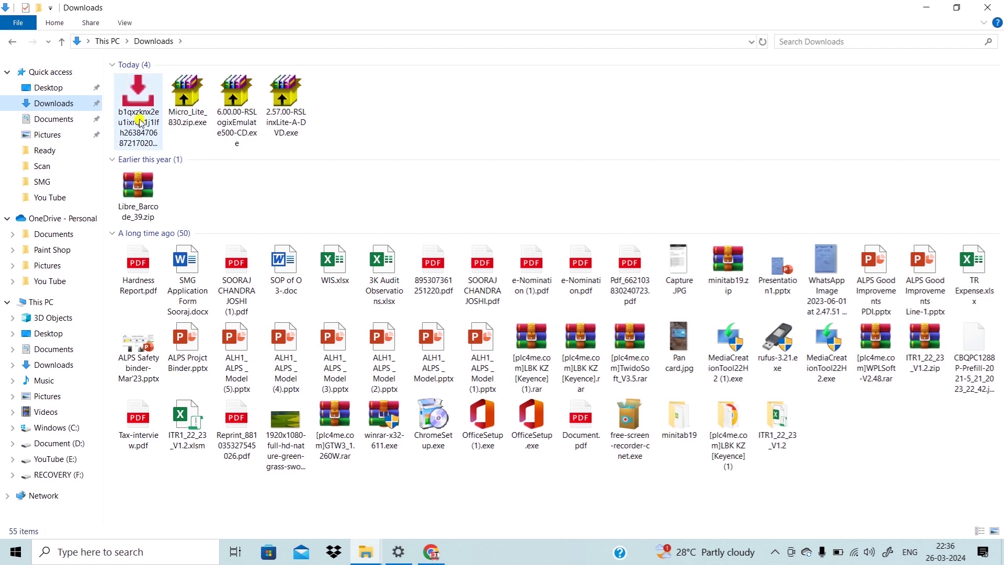
left_click_drag(345, 138, 135, 103)
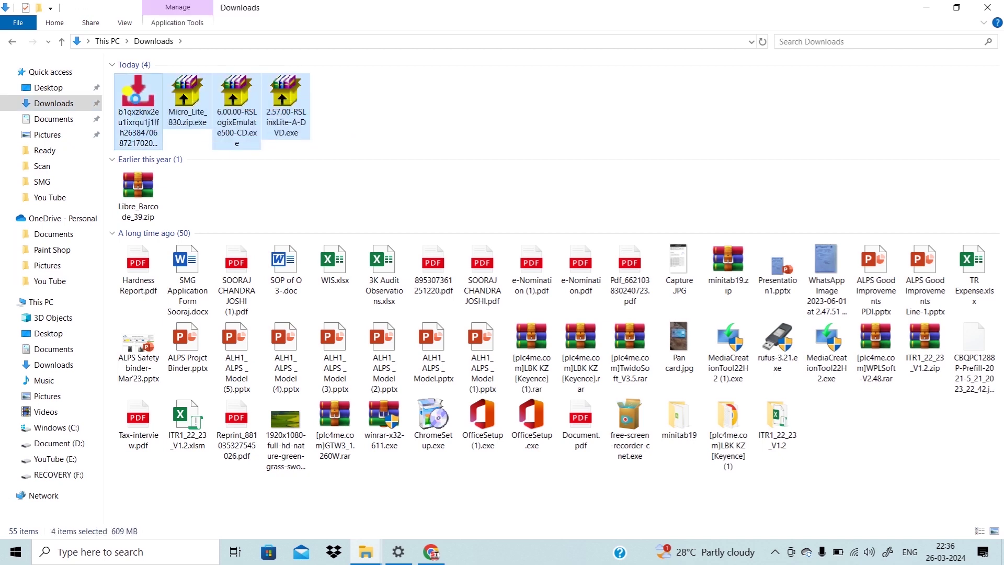
right_click(140, 99)
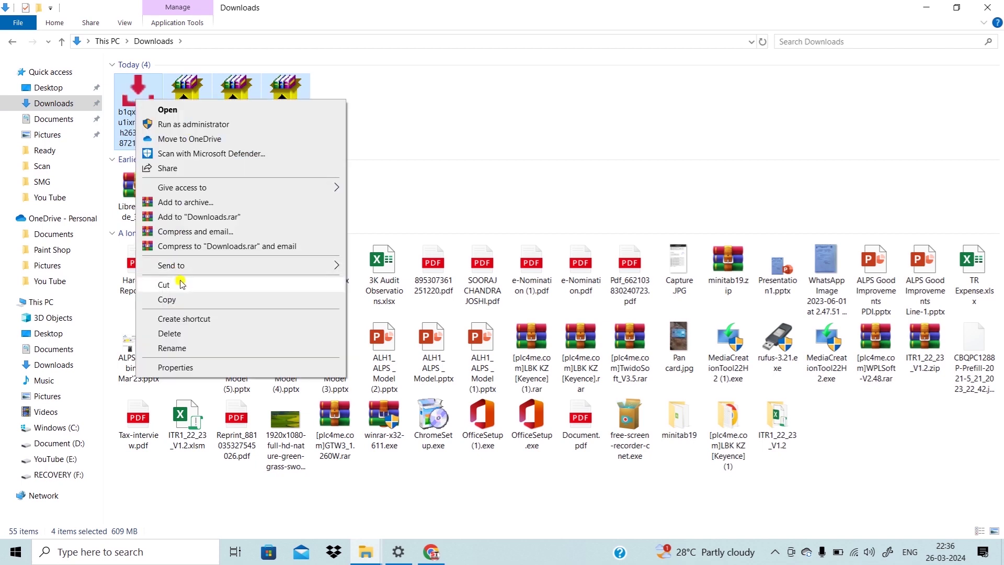
left_click(163, 284)
Create a desktop folder named AB and paste the four cut files into it
left_click(940, 6)
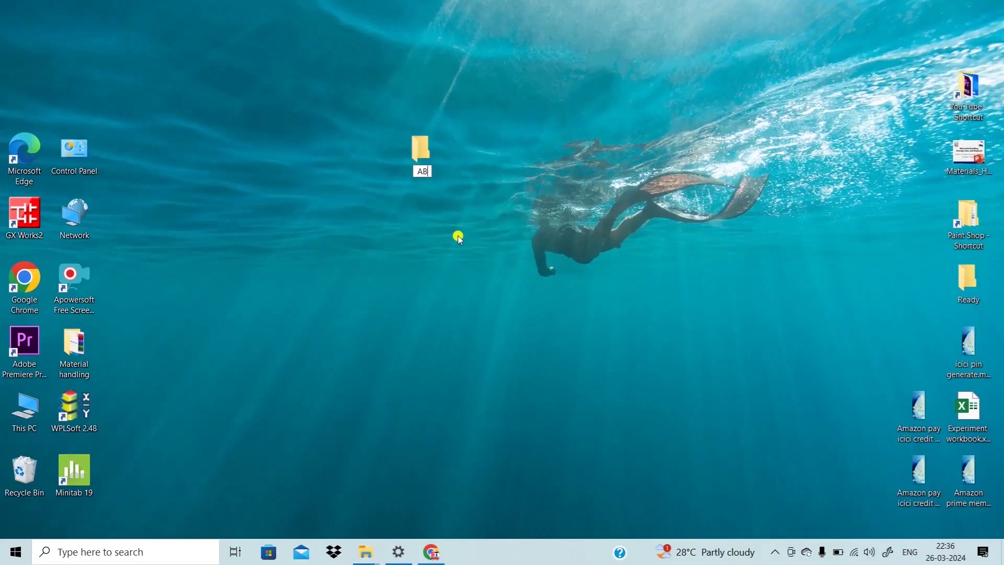
left_click(435, 165)
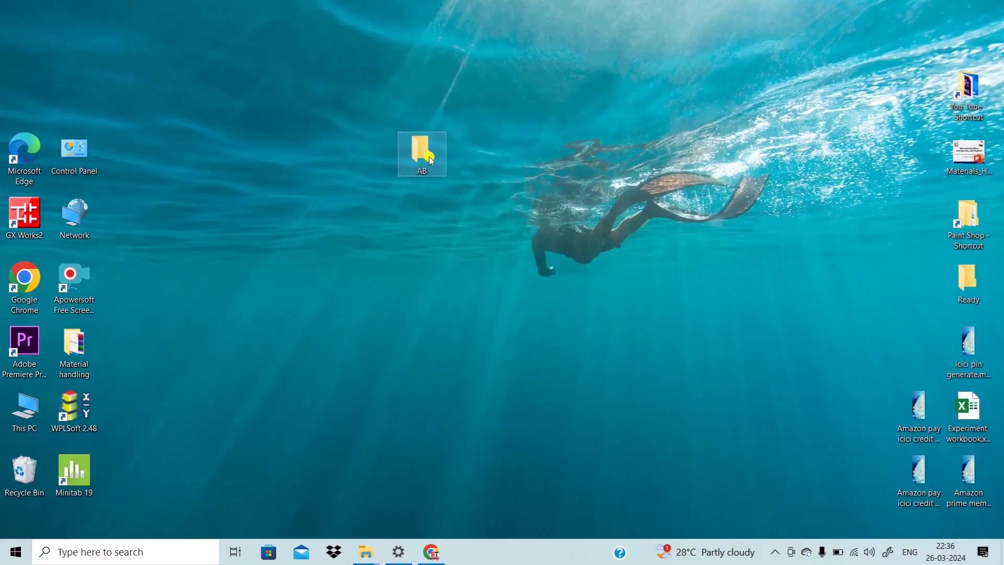
key("Return")
right_click(335, 124)
left_click(369, 215)
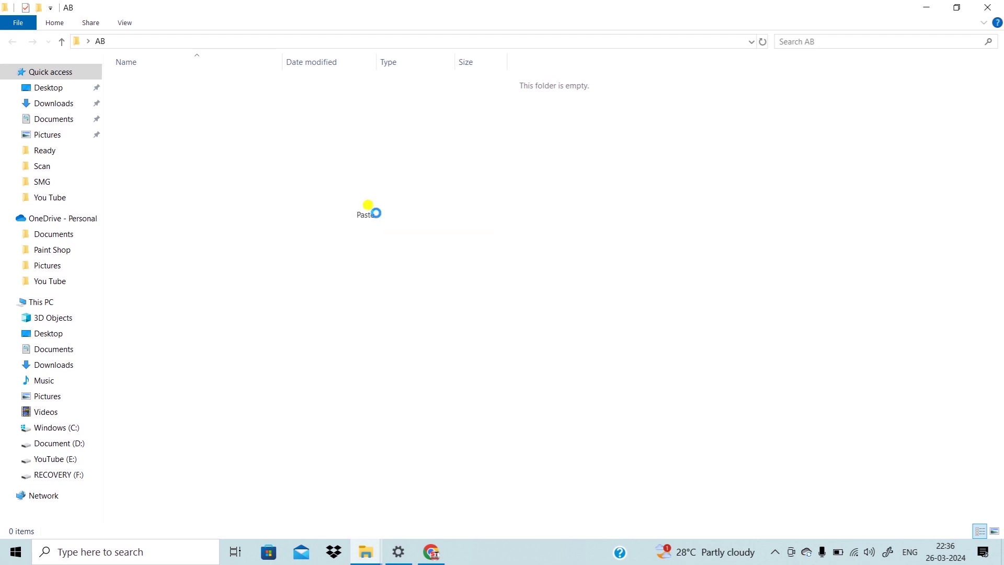
left_click(349, 212)
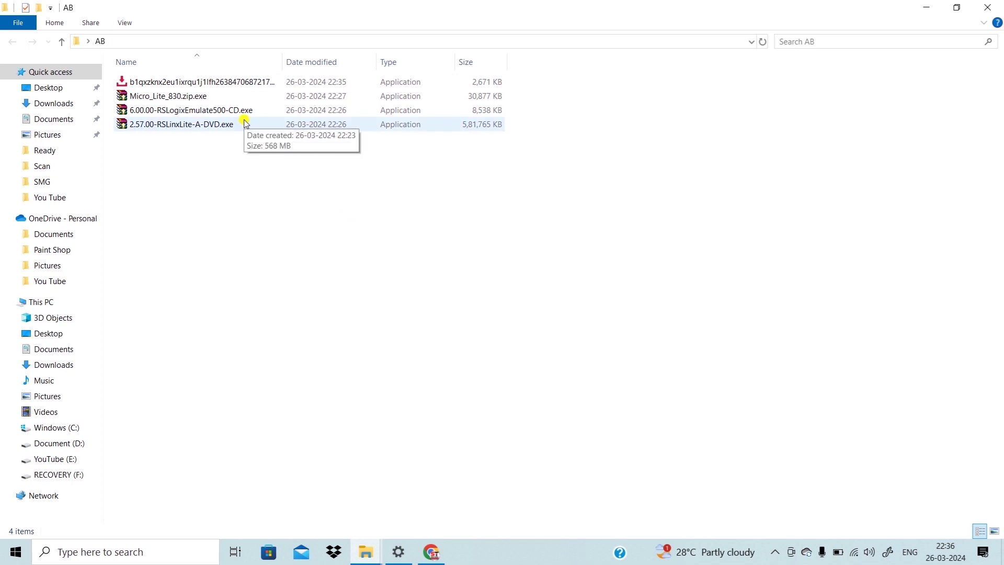
Extract 2.57.00-RSLinxLite-A-DVD.exe with WinRAR into its own 2.57.00-RSLinxLite-A-DVD folder
left_click(254, 83)
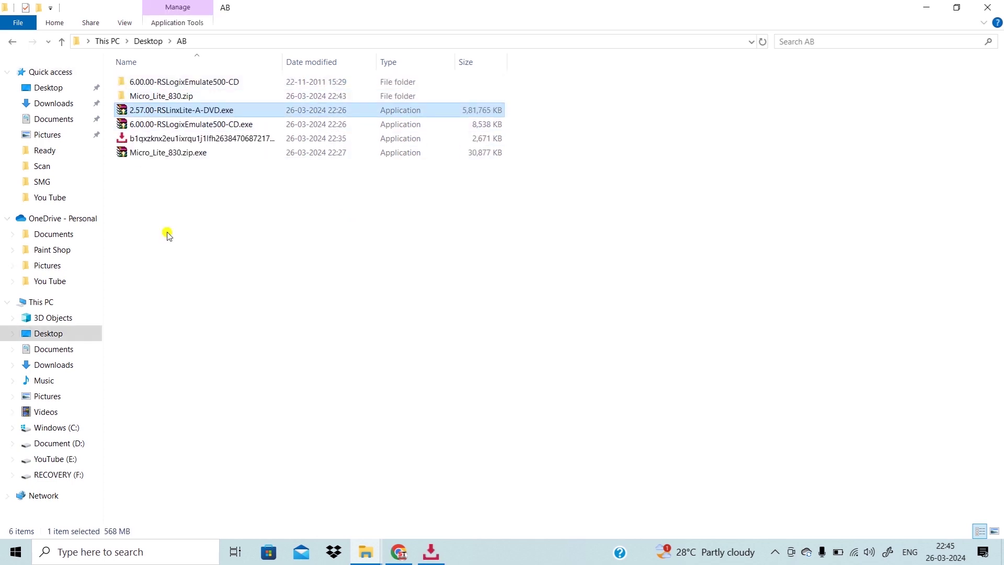
right_click(221, 111)
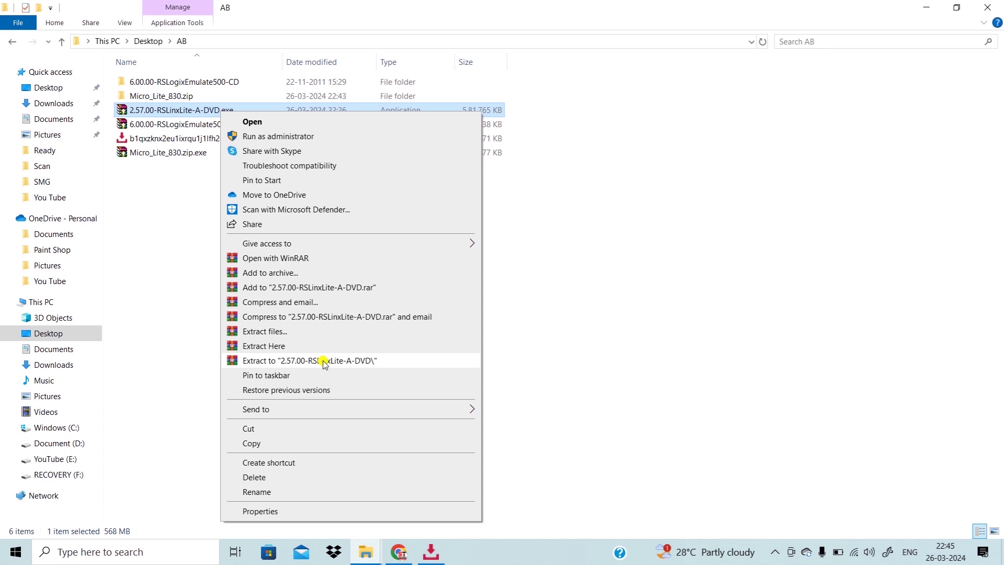
left_click(323, 361)
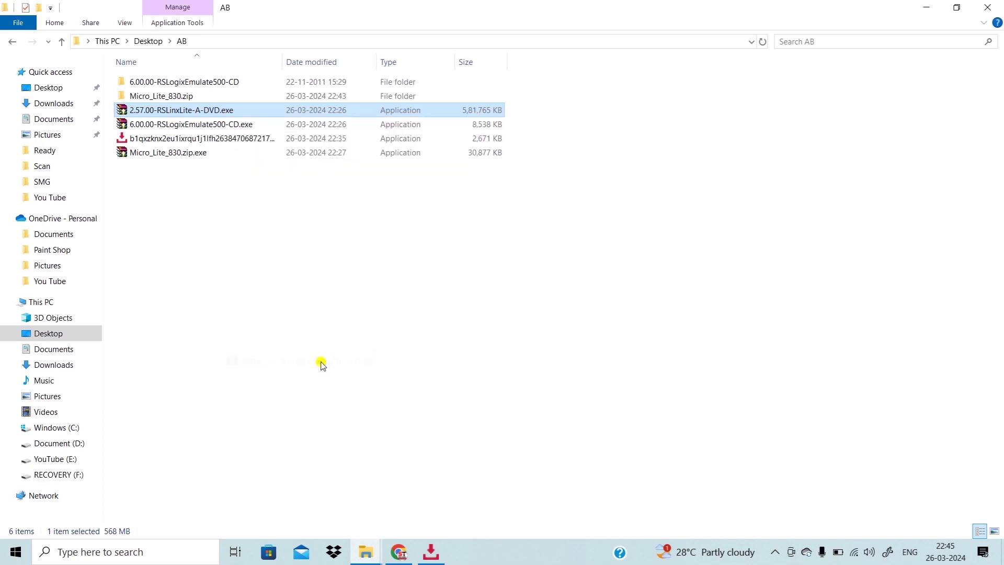